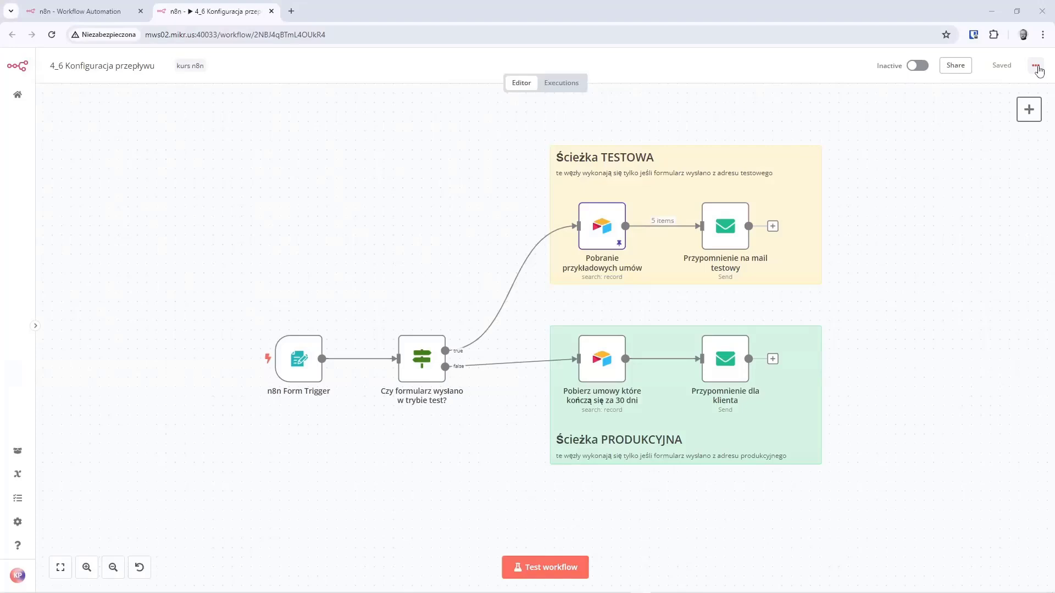
Open the workflow's settings and review the Execution Order options and the documentation on execution order in multi-branch workflows
left_click(1036, 66)
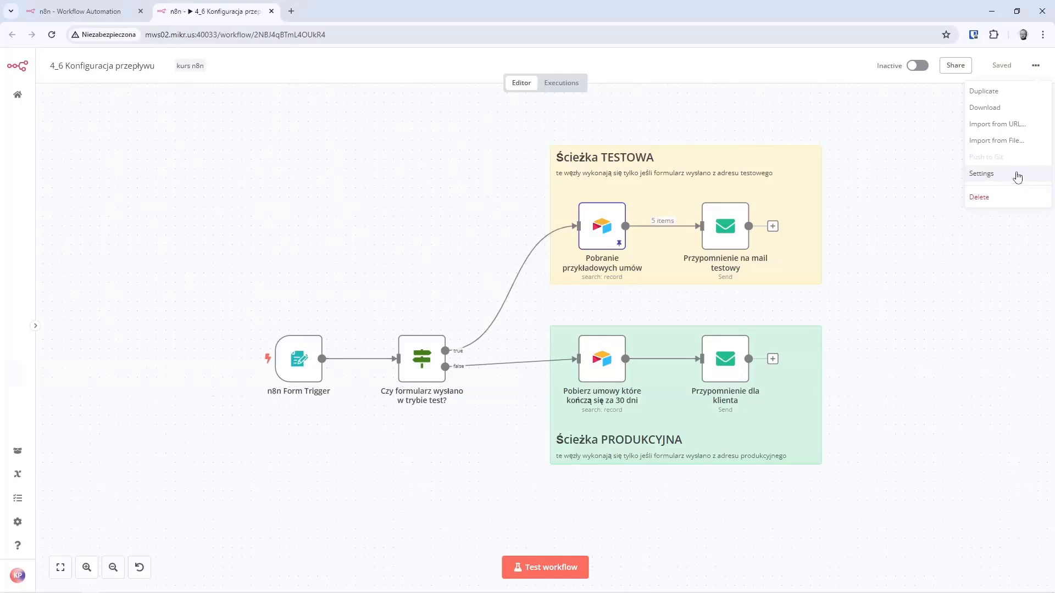
left_click(1017, 175)
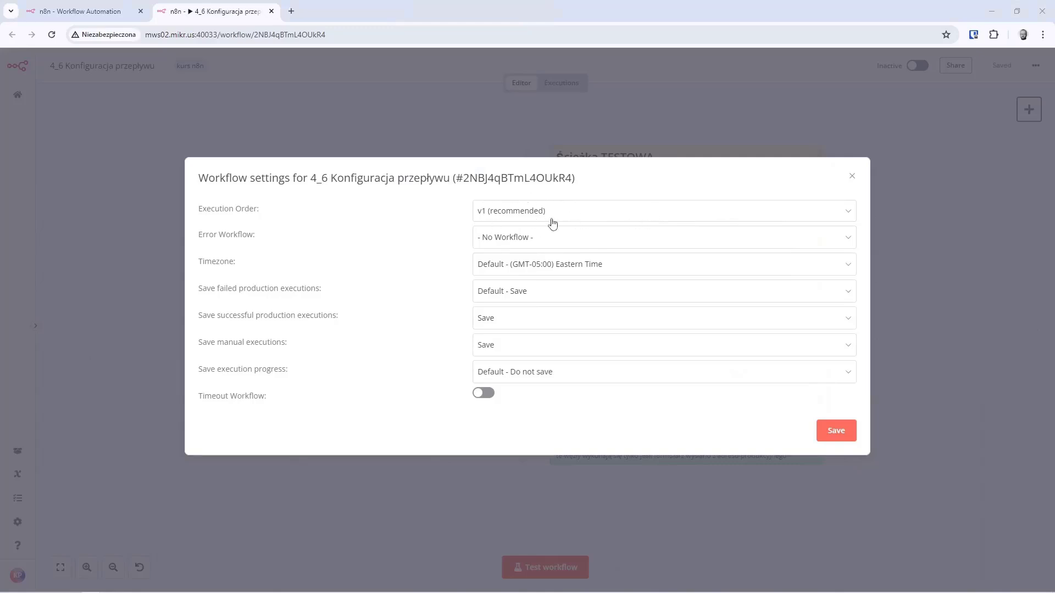
left_click(687, 218)
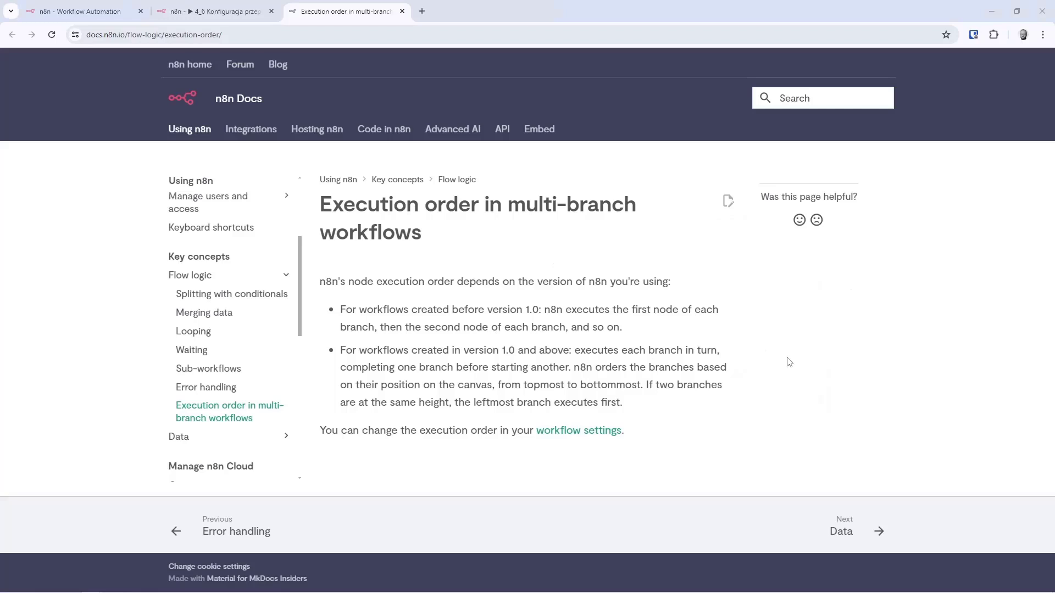
key("ctrl+shift+Tab")
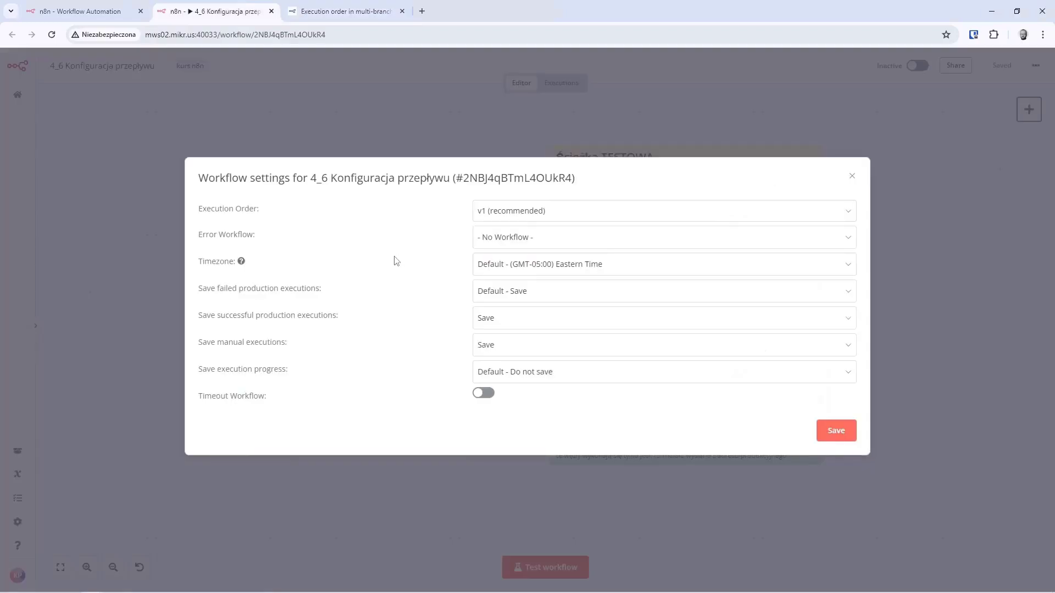
Review the workflows offered as Error Workflow, leave none selected, and set the workflow's timezone to (GMT+01:00) Warsaw
left_click(616, 245)
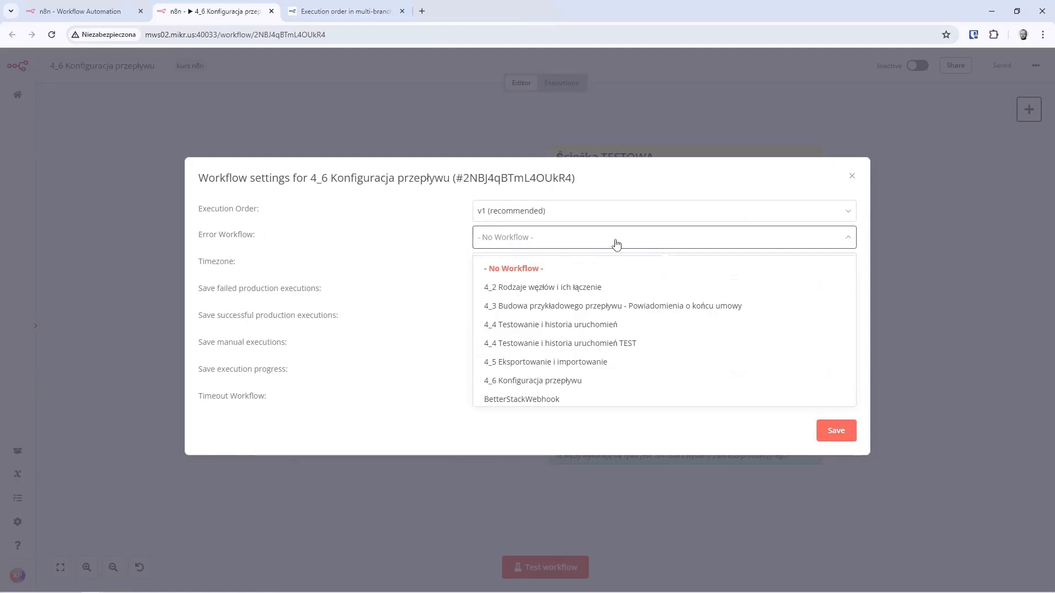
left_click(658, 245)
left_click(749, 268)
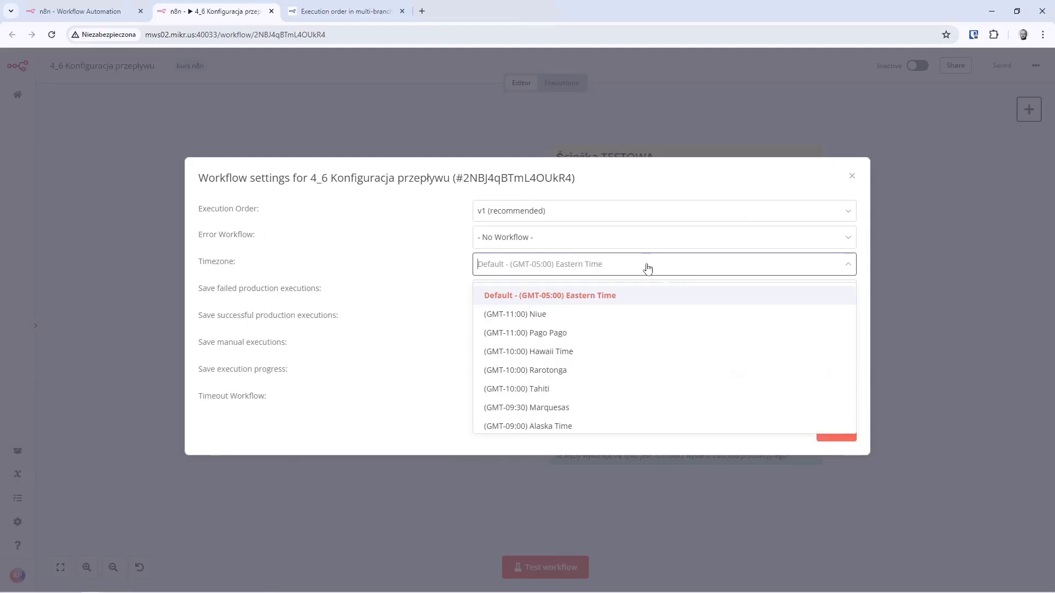
type("war")
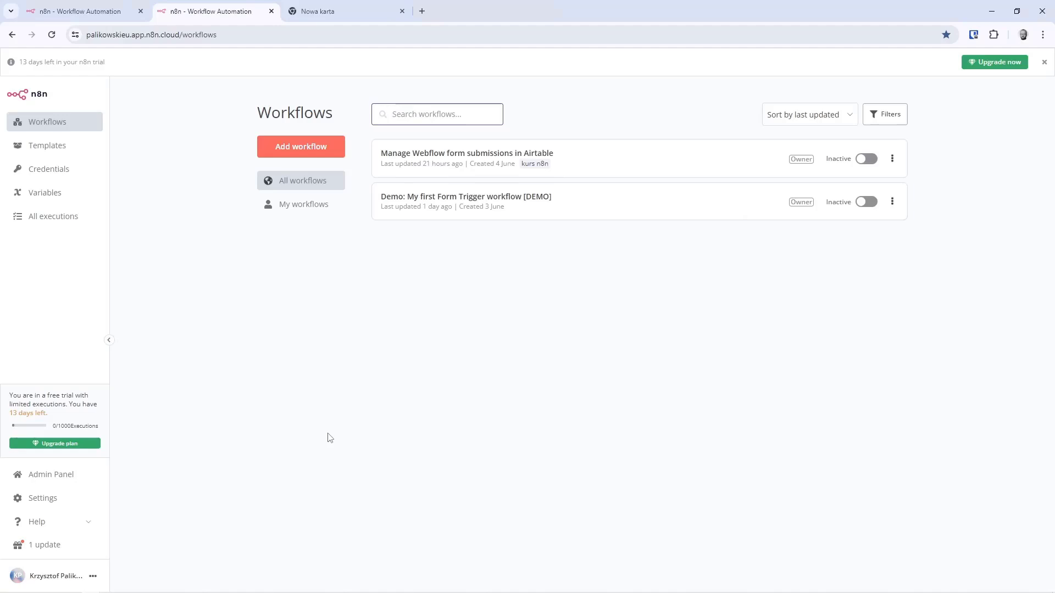
Check the default time zone in the n8n Cloud workspace settings and the Docker timezone documentation, and return to the workflow
left_click(46, 476)
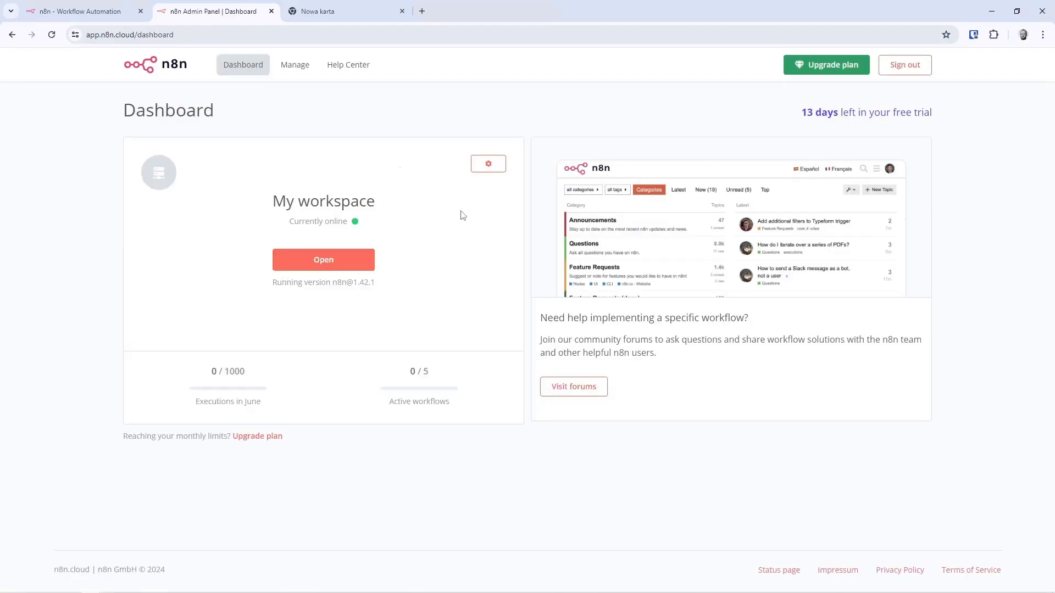
left_click(492, 168)
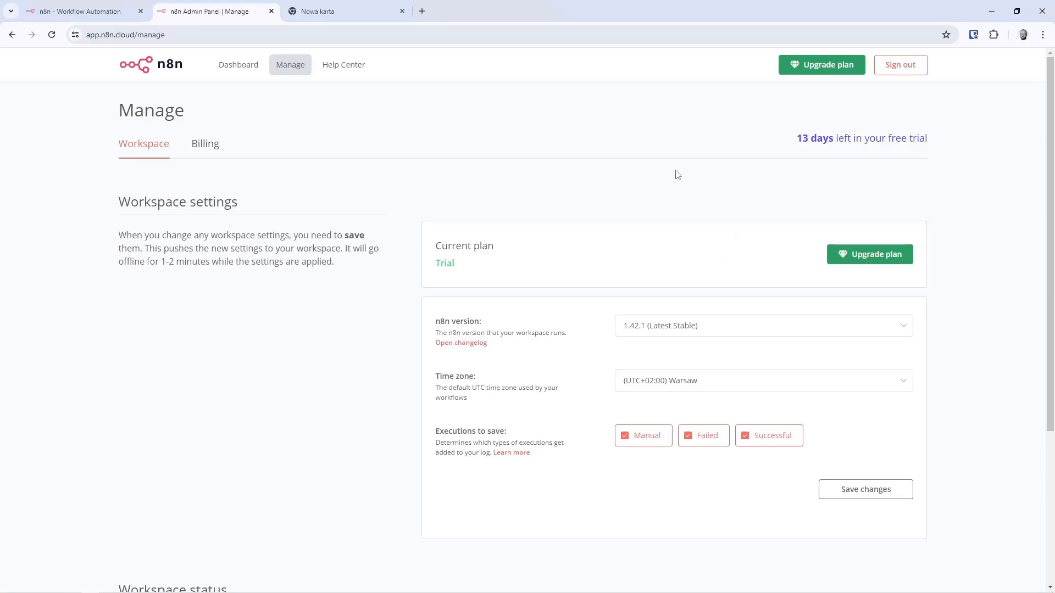
left_click(242, 67)
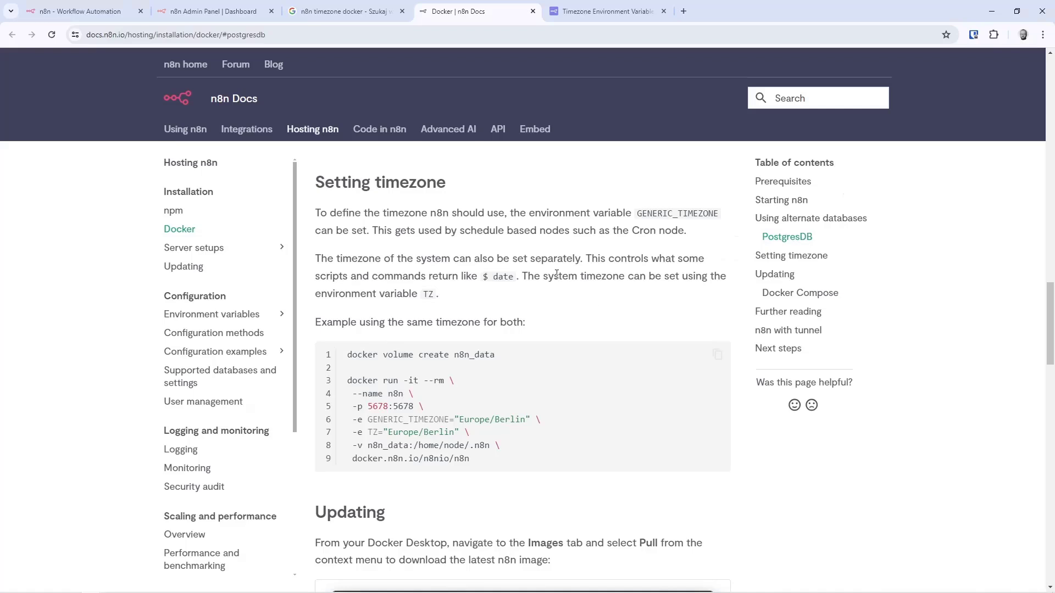
key("ctrl+1")
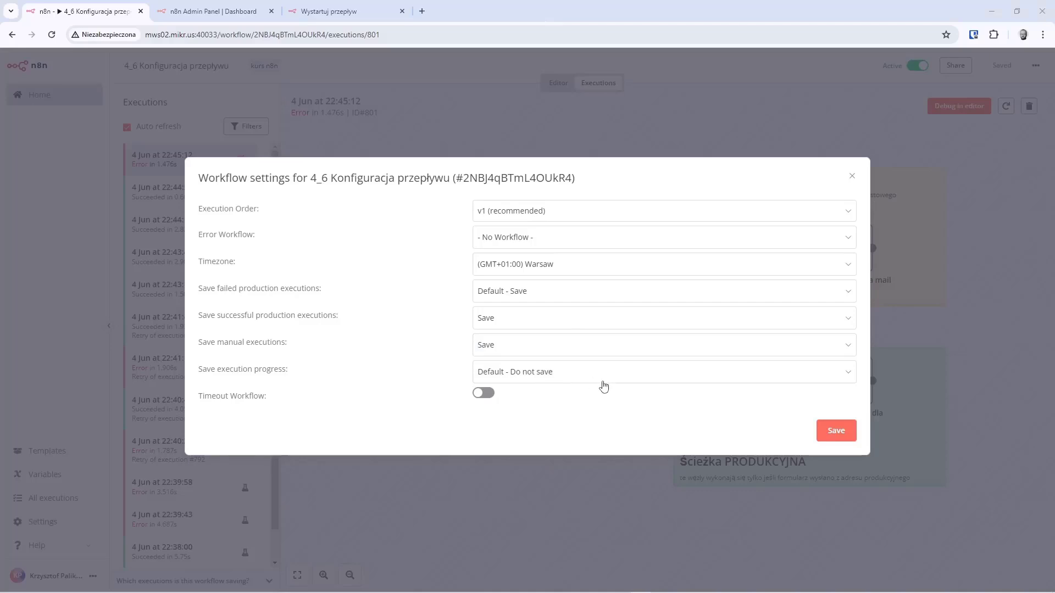
Set Save execution progress to Save in the workflow settings and save them
left_click(852, 176)
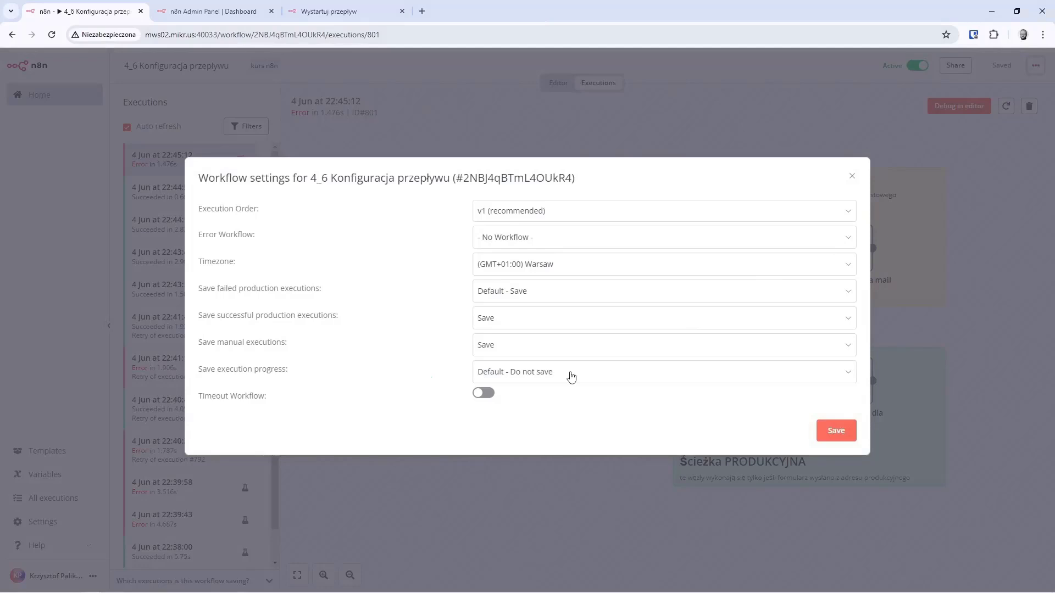
left_click(570, 373)
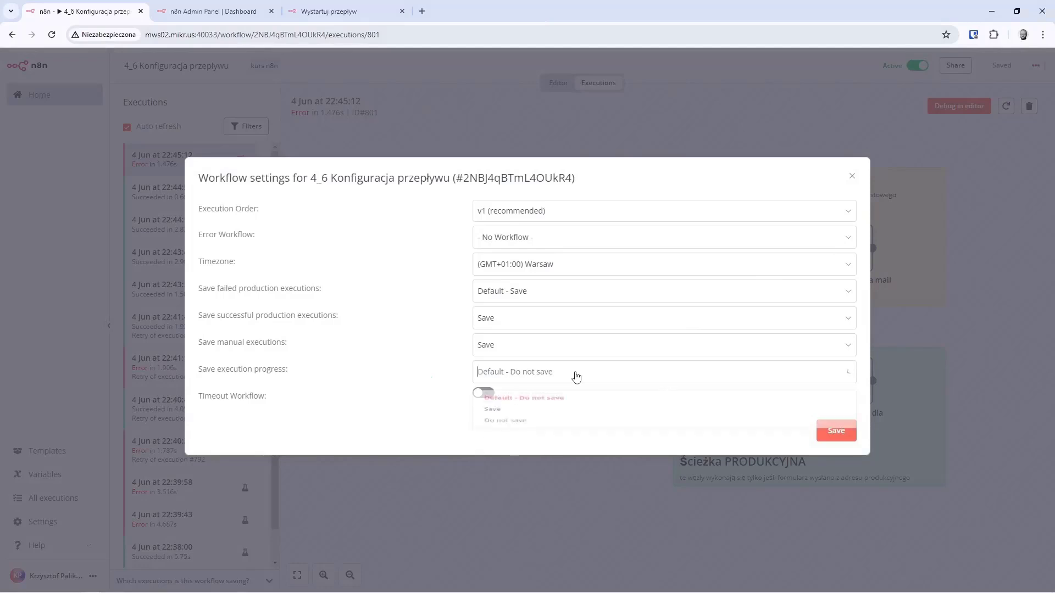
left_click(560, 423)
left_click(836, 429)
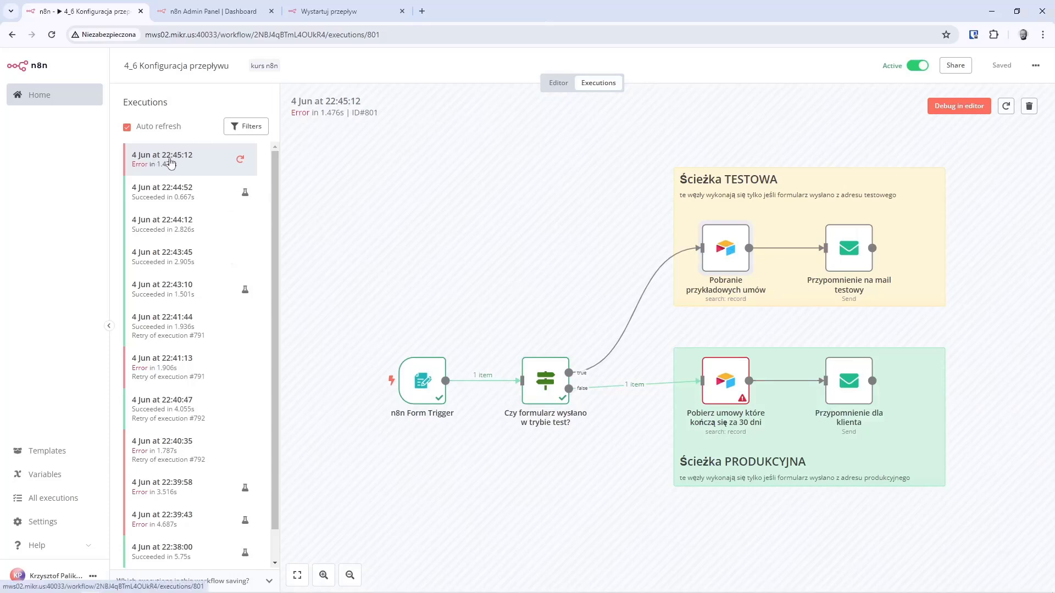
Inspect the "Czy formularz wysłano w trybie test?" node in the failed 22:45:12 execution and view that execution's retry options
double_click(550, 380)
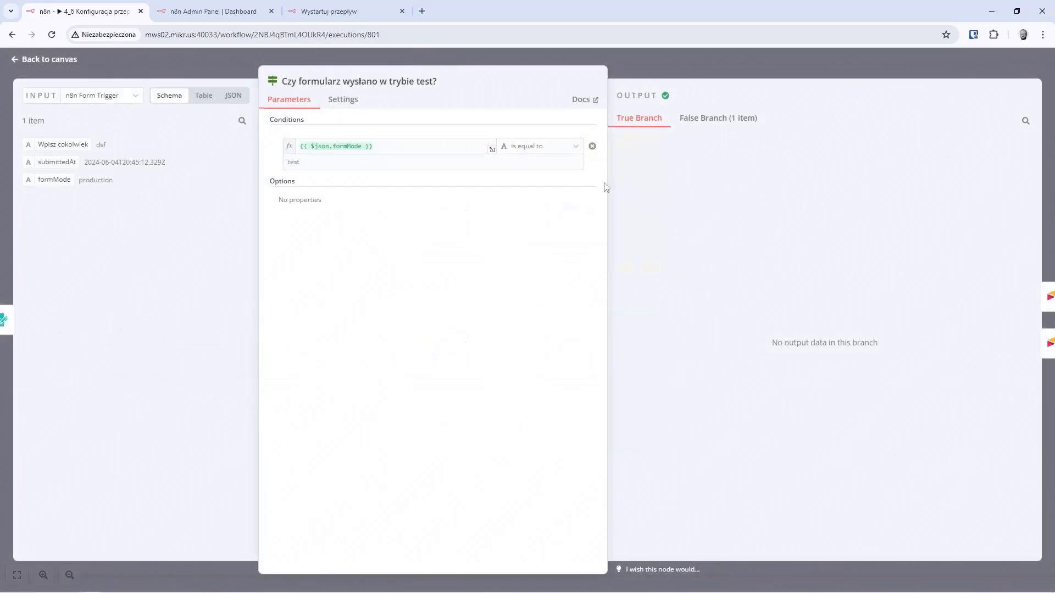
left_click(254, 109)
left_click(241, 161)
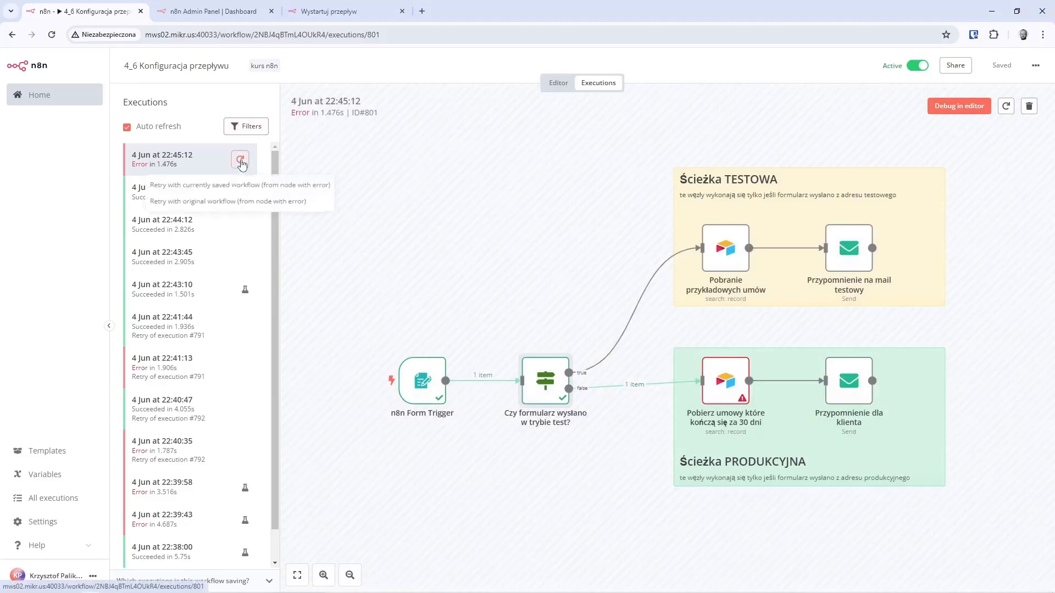
left_click(354, 224)
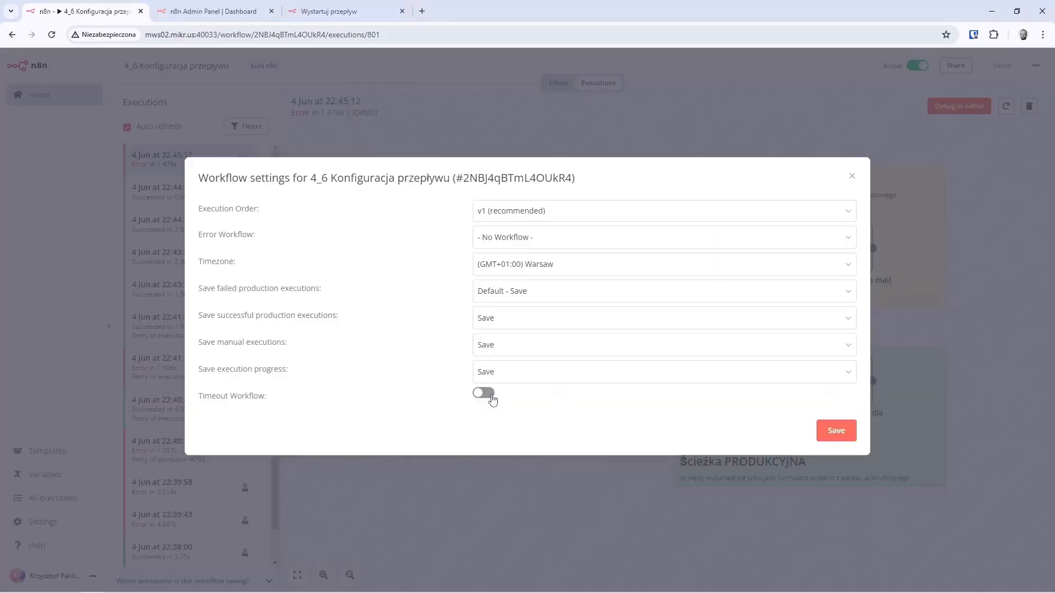
Enable the workflow timeout and set it to 1 minute 30 seconds
left_click(487, 397)
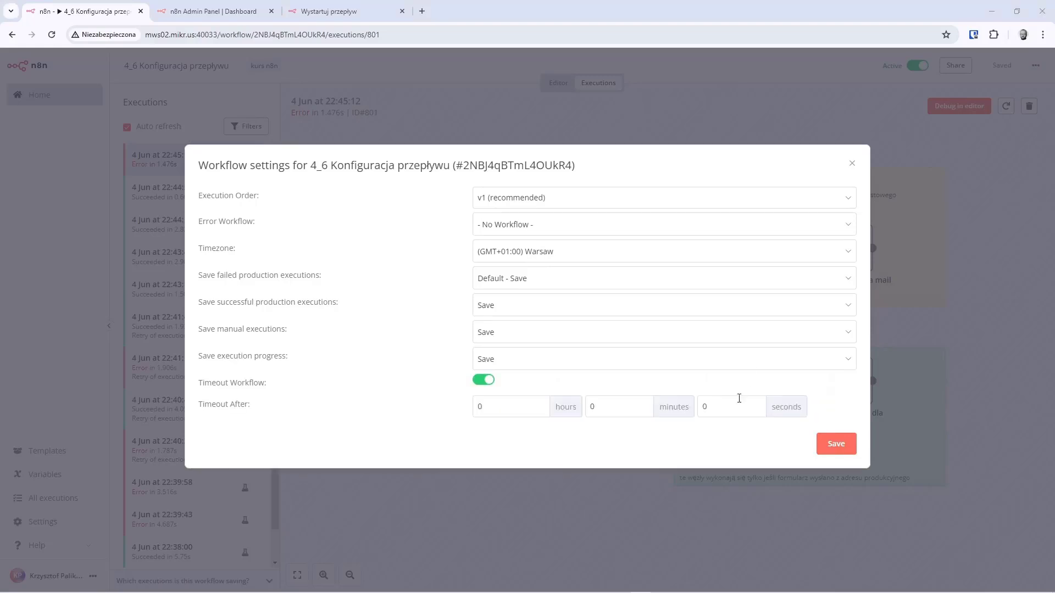
left_click(615, 407)
type("1")
left_click(747, 407)
type("30")
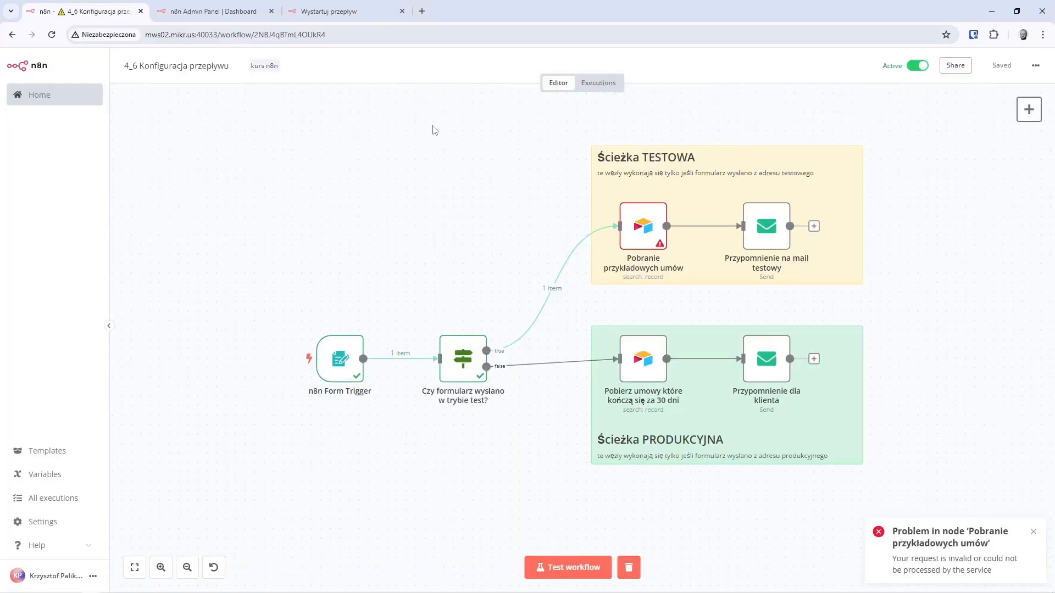
Rename the workflow to "4_6 Konfiguracja przepływu - Tytuł" and create the tag "rozdział 4" for it
left_click(183, 65)
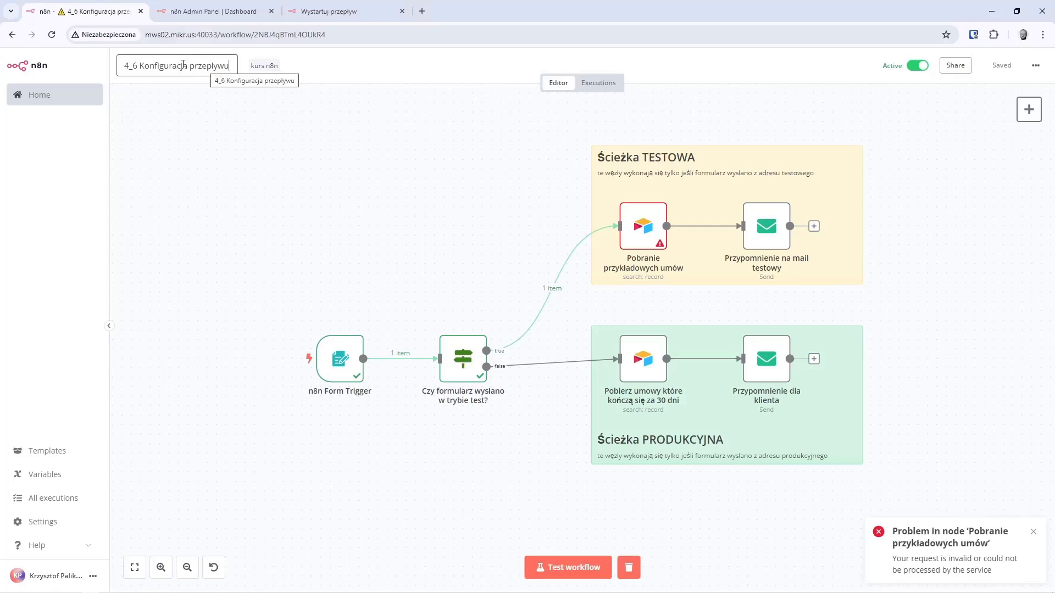
type("v")
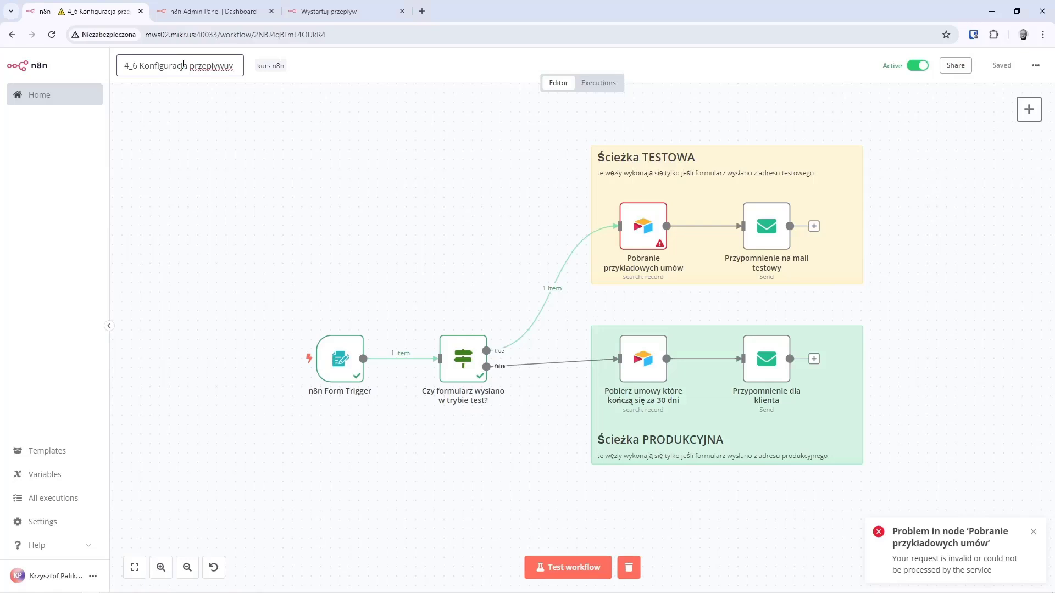
left_click(270, 66)
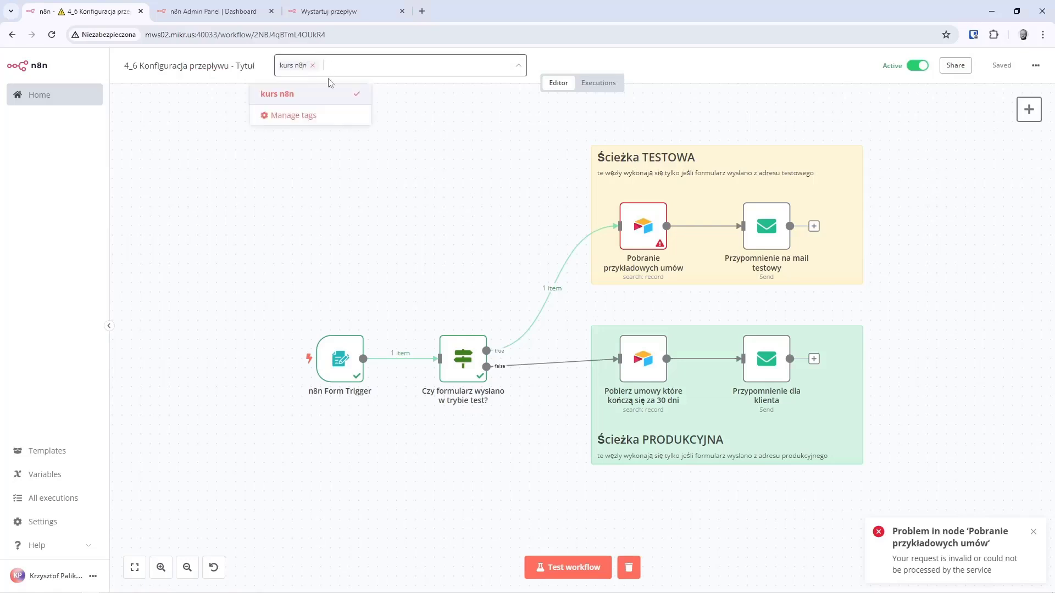
type("rozdział 4")
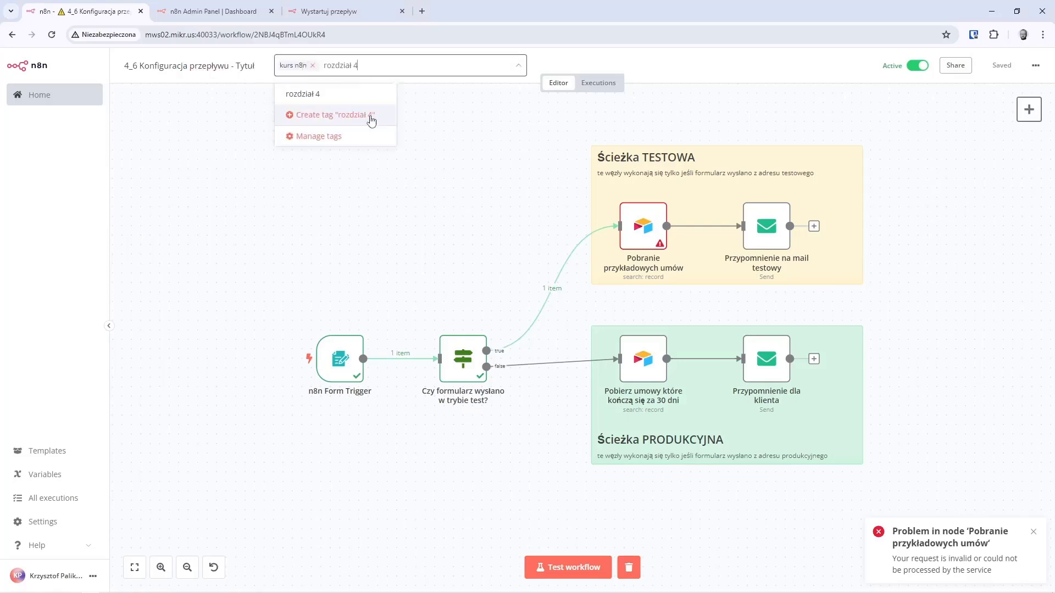
left_click(363, 117)
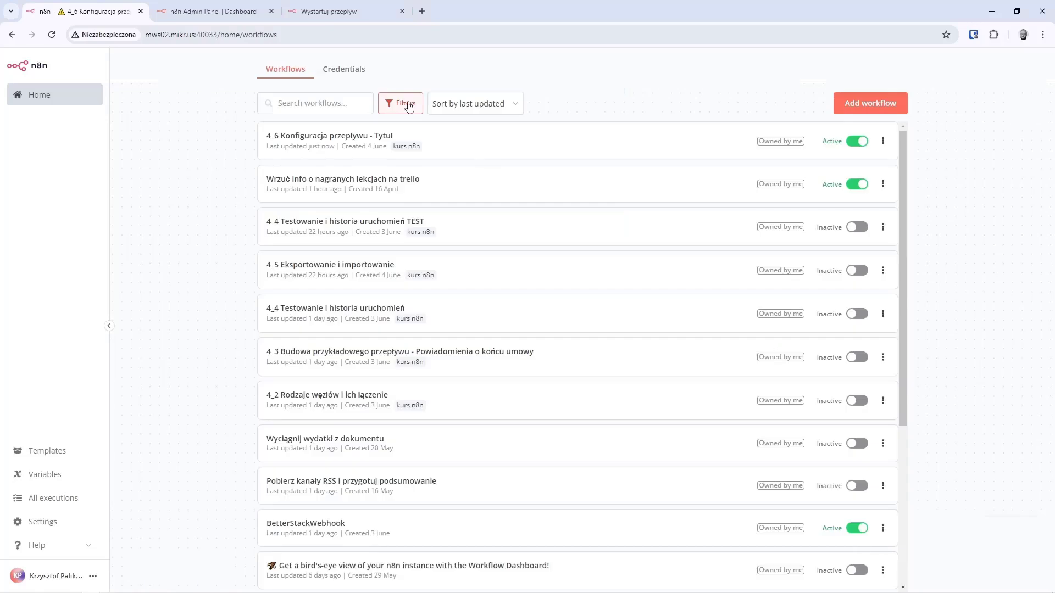
Filter the workflow list by the tag "kurs n8n" and open the workflow "4_4 Testowanie i historia uruchomień TEST"
left_click(399, 103)
left_click(418, 153)
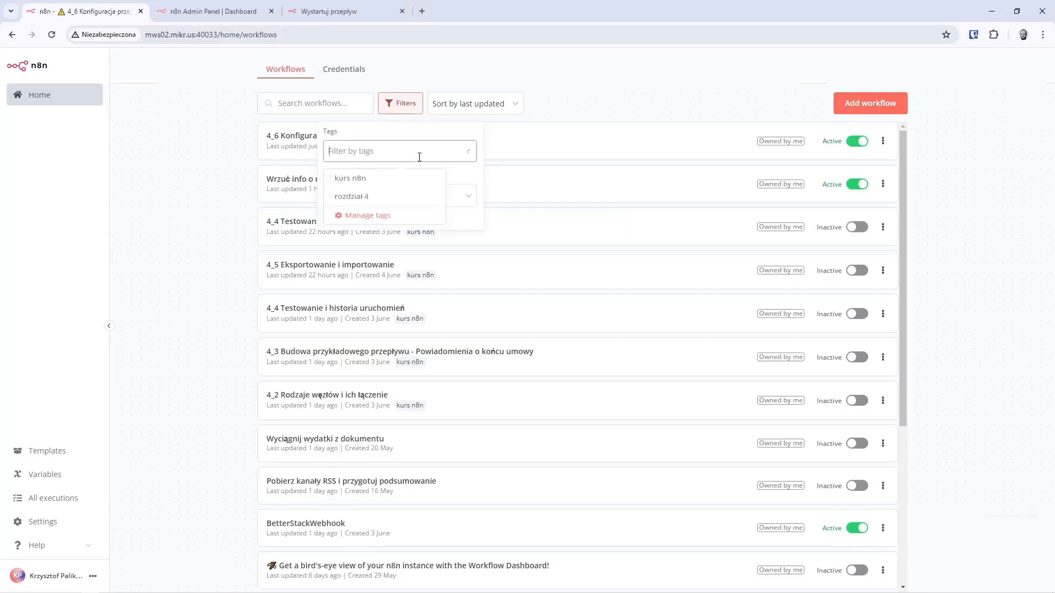
left_click(363, 189)
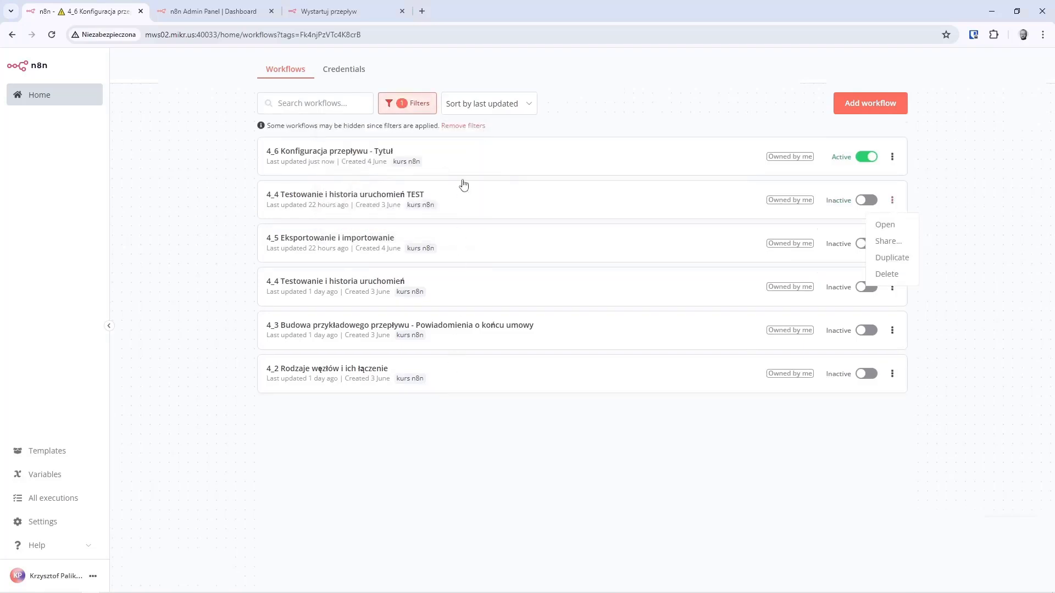
left_click(489, 200)
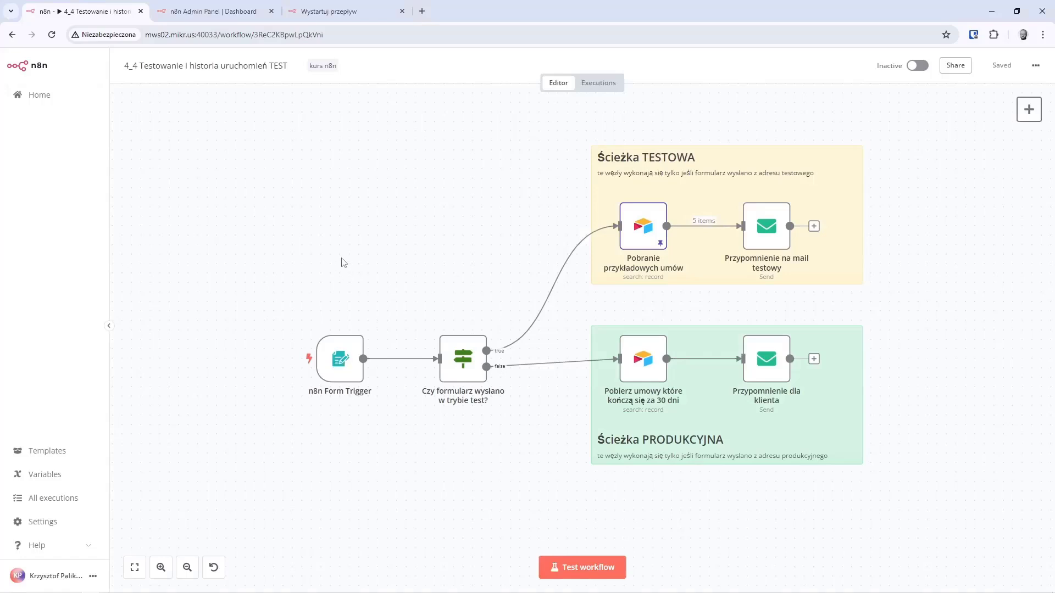
Activate the workflow and open the parameters of its n8n Form Trigger node
left_click(918, 65)
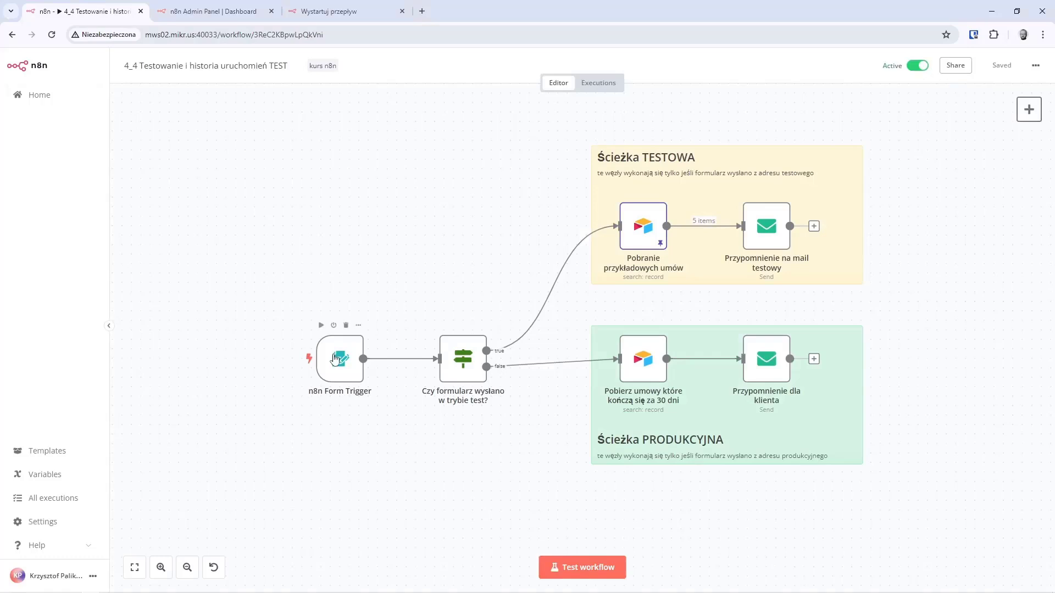
double_click(339, 358)
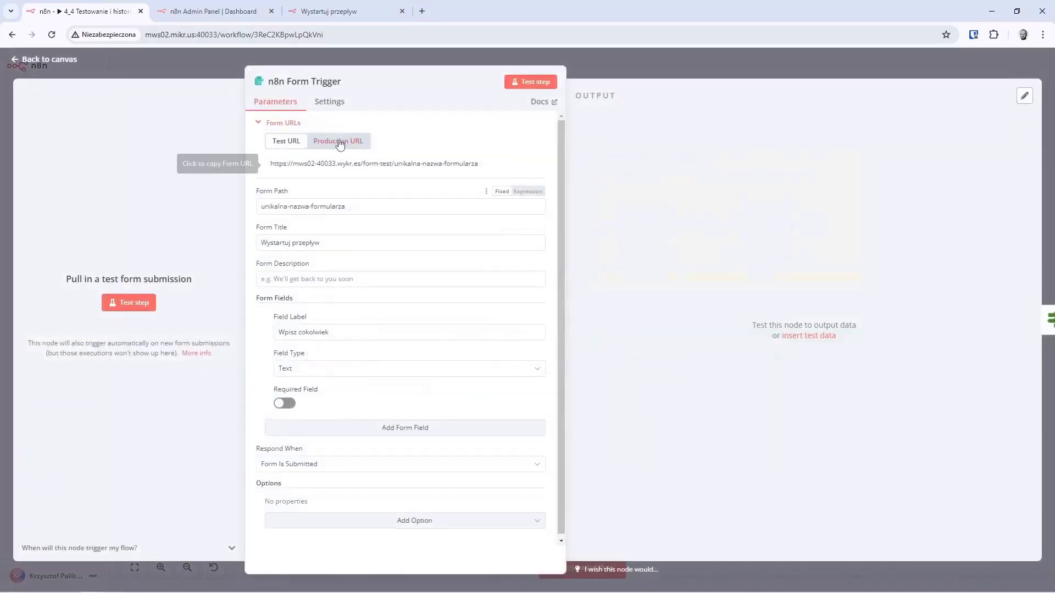